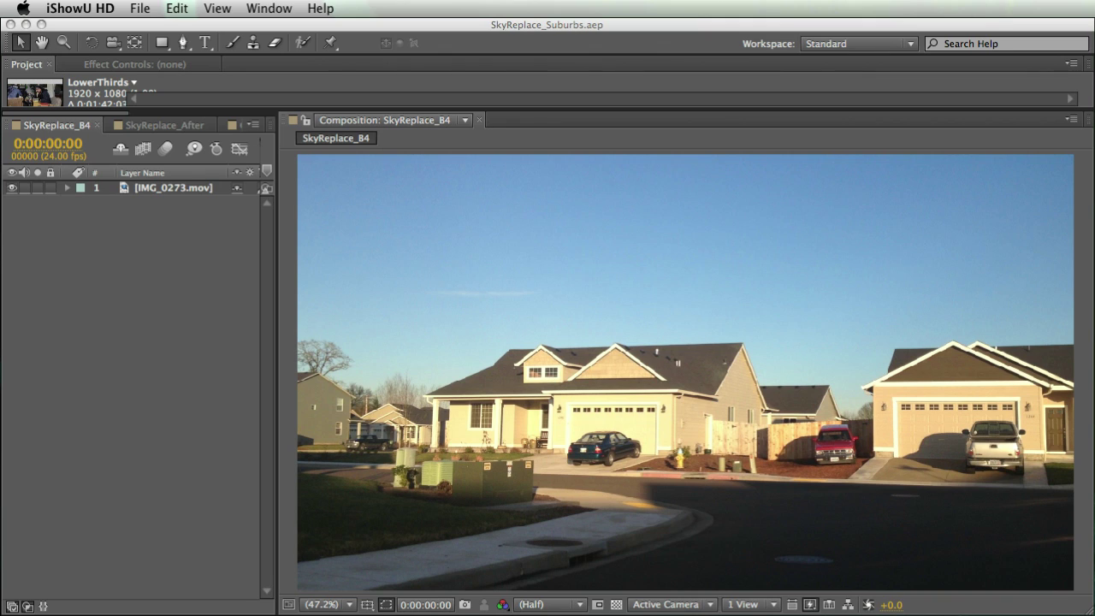
# Step: Switch to the SkyReplace_After comp and show the Tracking Data layer's track point
pyautogui.click(287, 239)
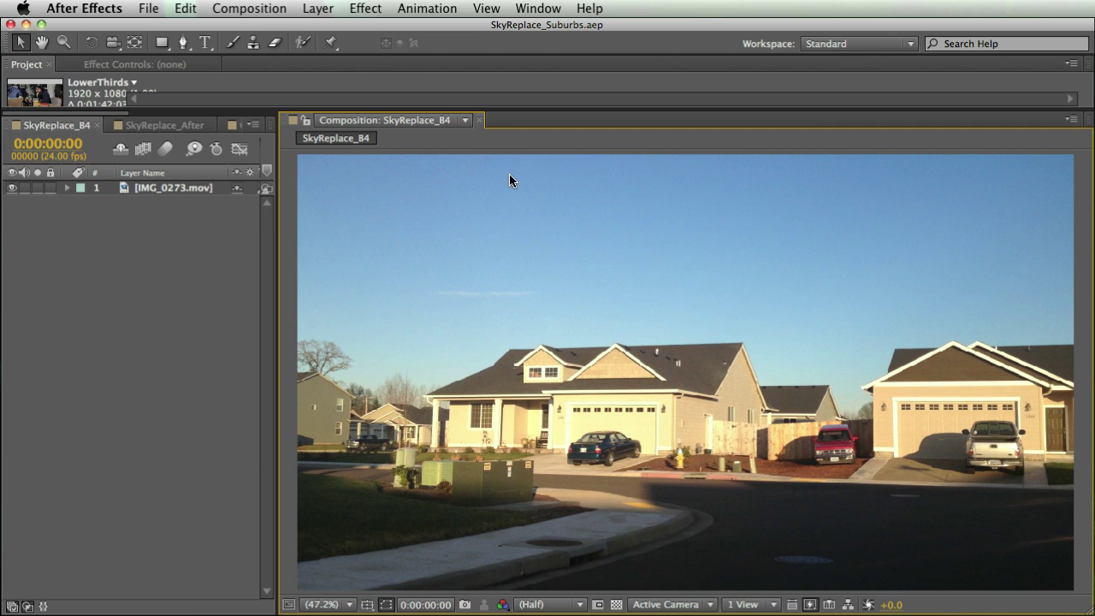
pyautogui.click(164, 125)
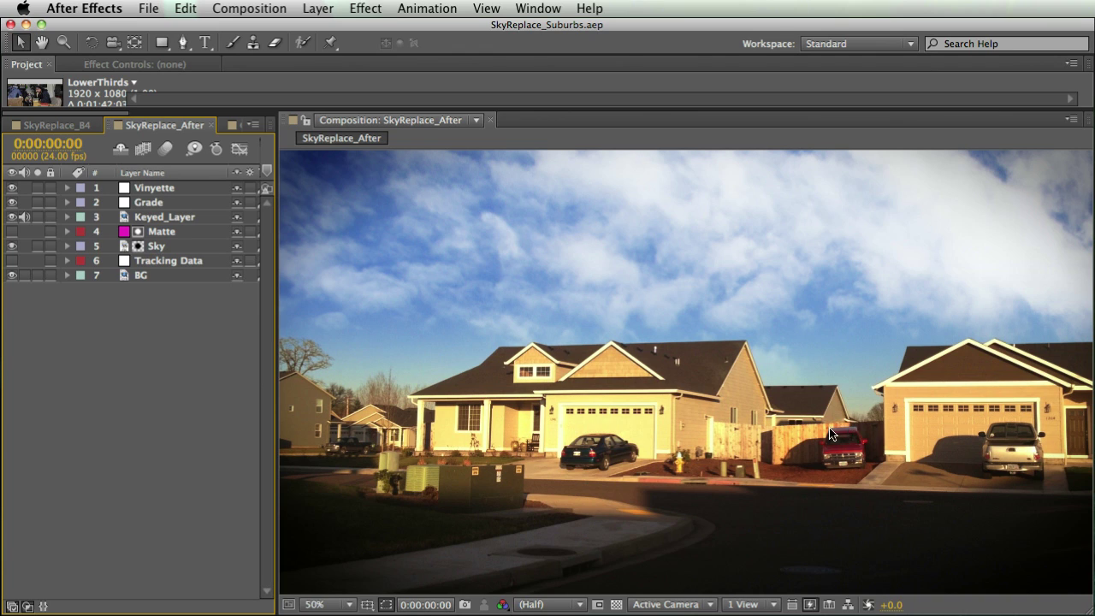
pyautogui.click(12, 260)
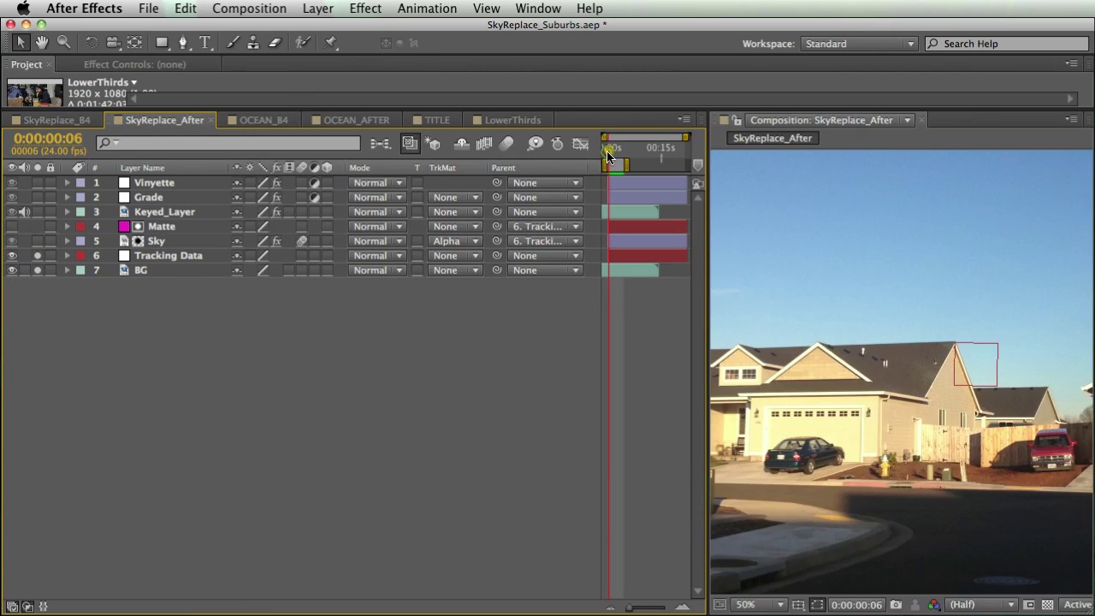
# Step: Scrub and play the sky-replaced suburb shot, then widen the viewer beside the timeline
pyautogui.moveTo(606, 154); pyautogui.dragTo(608, 156)
pyautogui.press('space')
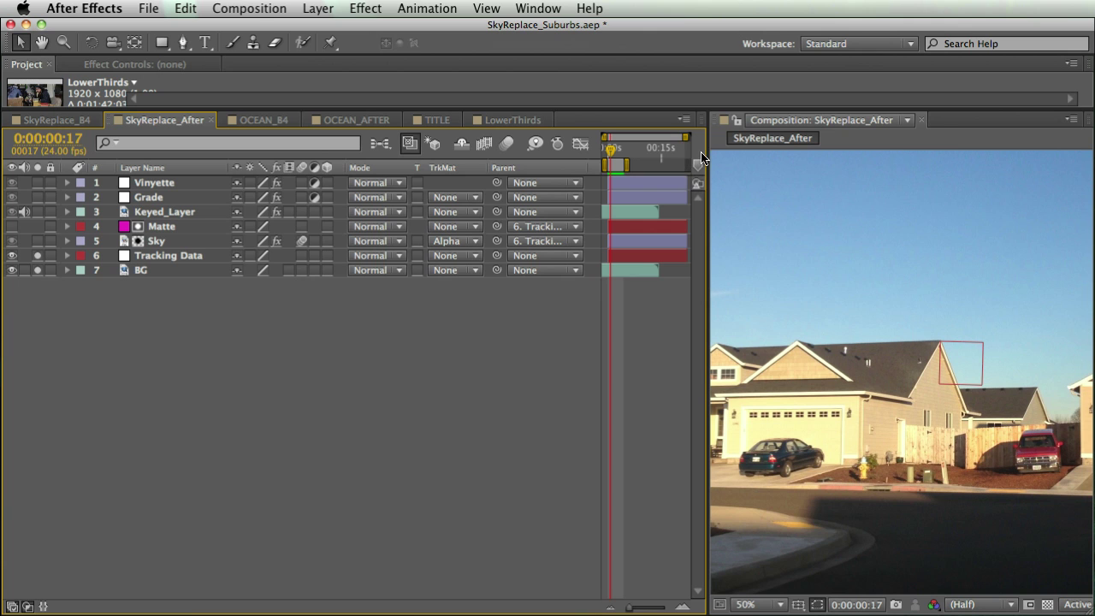
pyautogui.moveTo(708, 153); pyautogui.dragTo(272, 154)
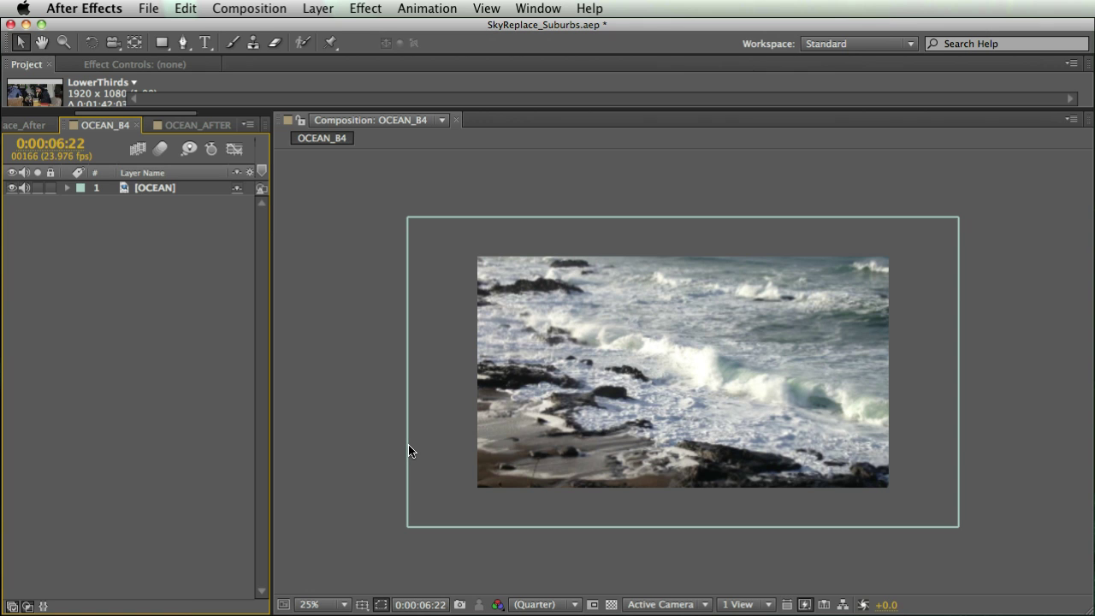
# Step: Maximize the viewer with the ` key and fit the ocean shot to it
pyautogui.press('`')
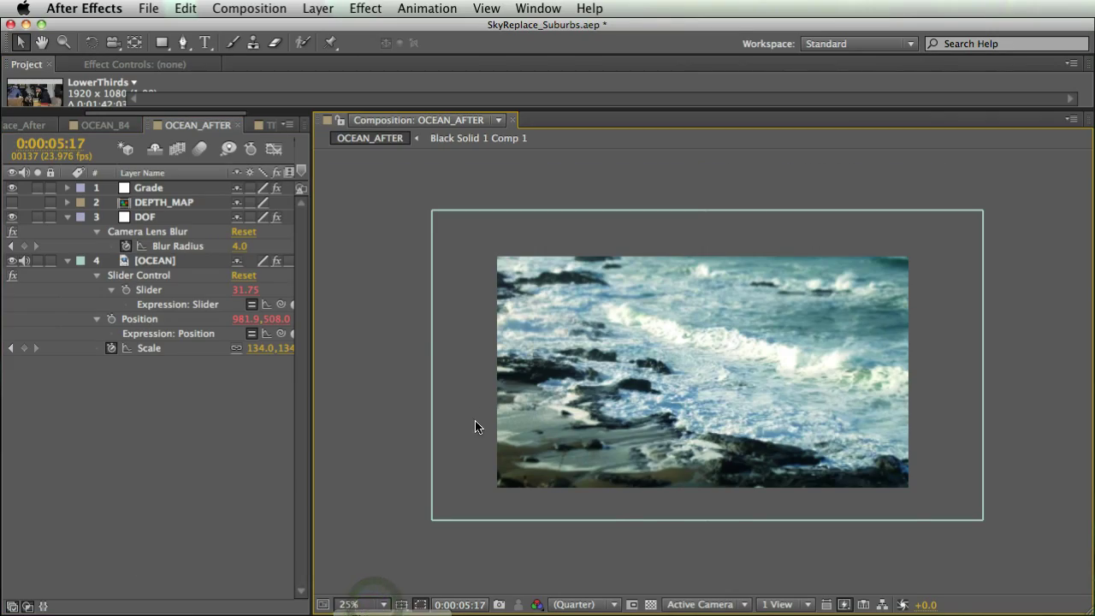
pyautogui.hotkey('alt', '/')
# Step: Widen the timeline columns and collapse the OCEAN layer's properties
pyautogui.click(154, 260)
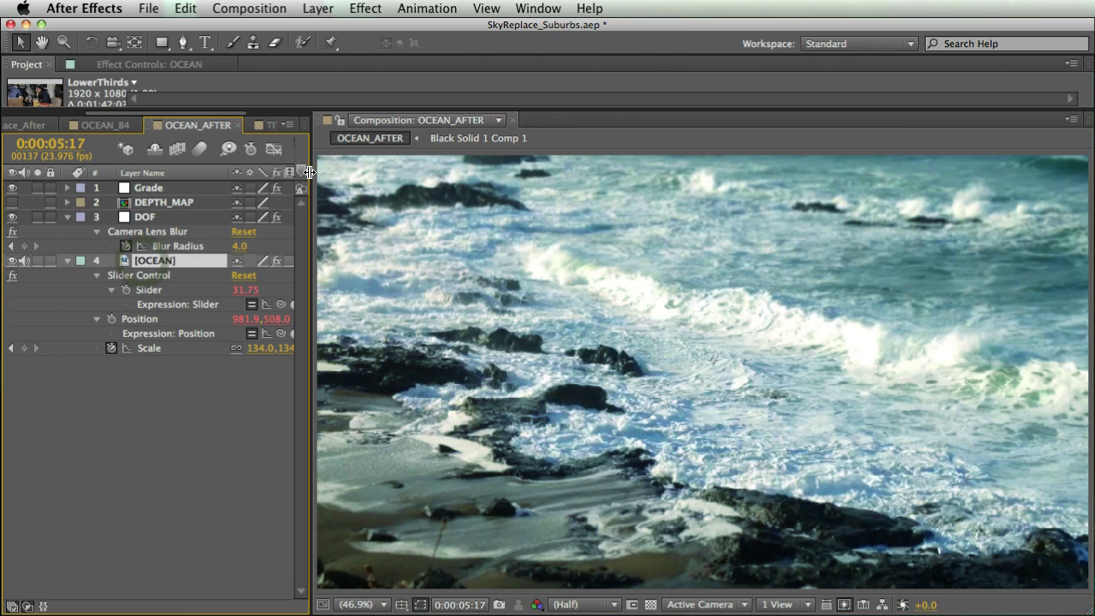
pyautogui.moveTo(313, 171); pyautogui.dragTo(550, 282)
pyautogui.click(390, 356)
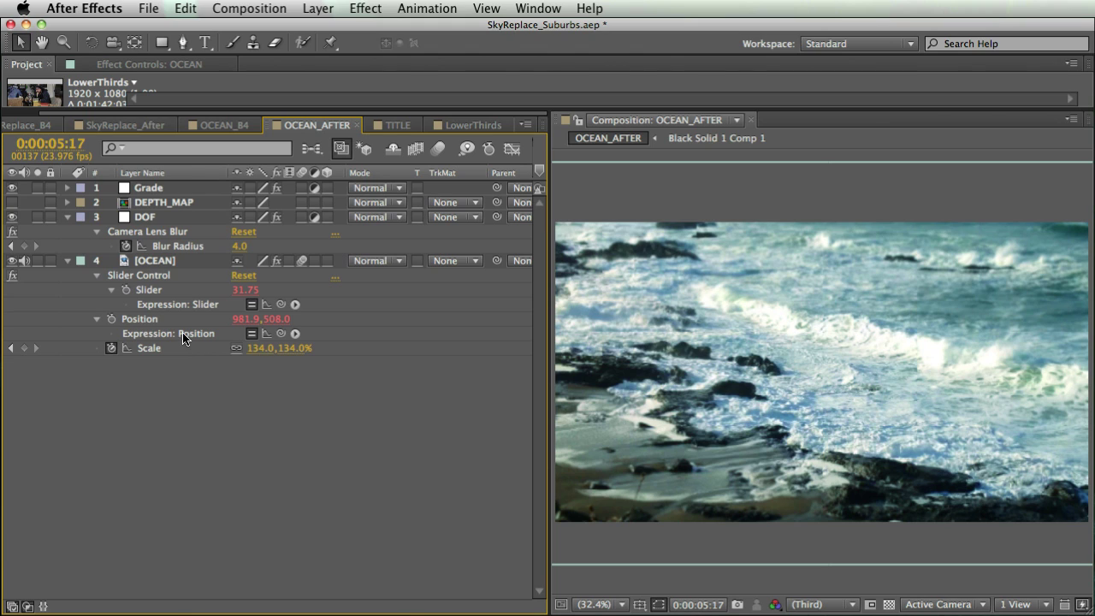
pyautogui.click(137, 319)
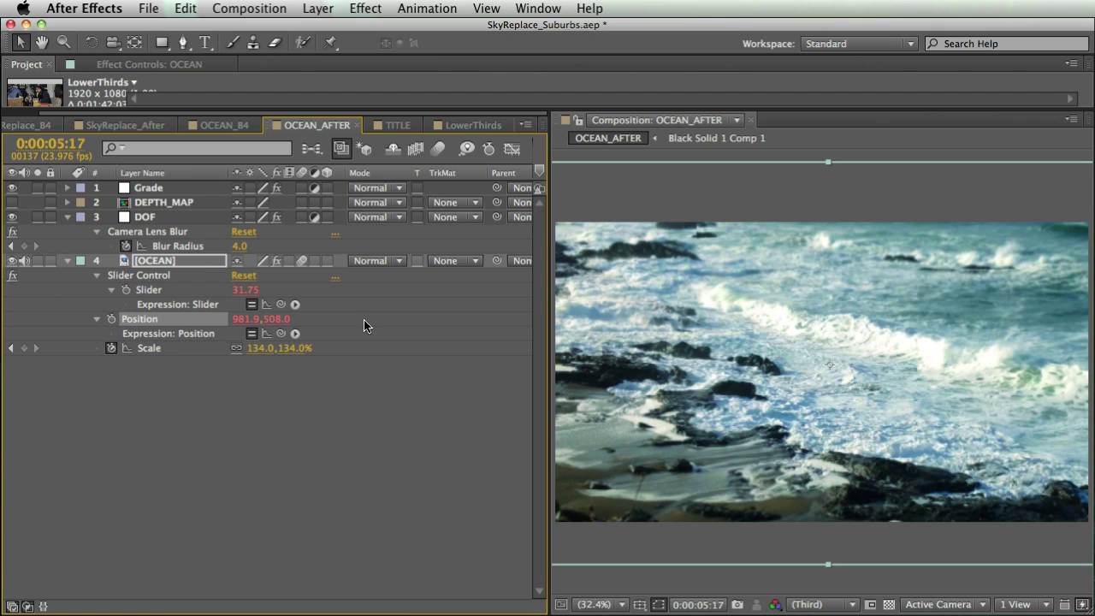
pyautogui.click(181, 247)
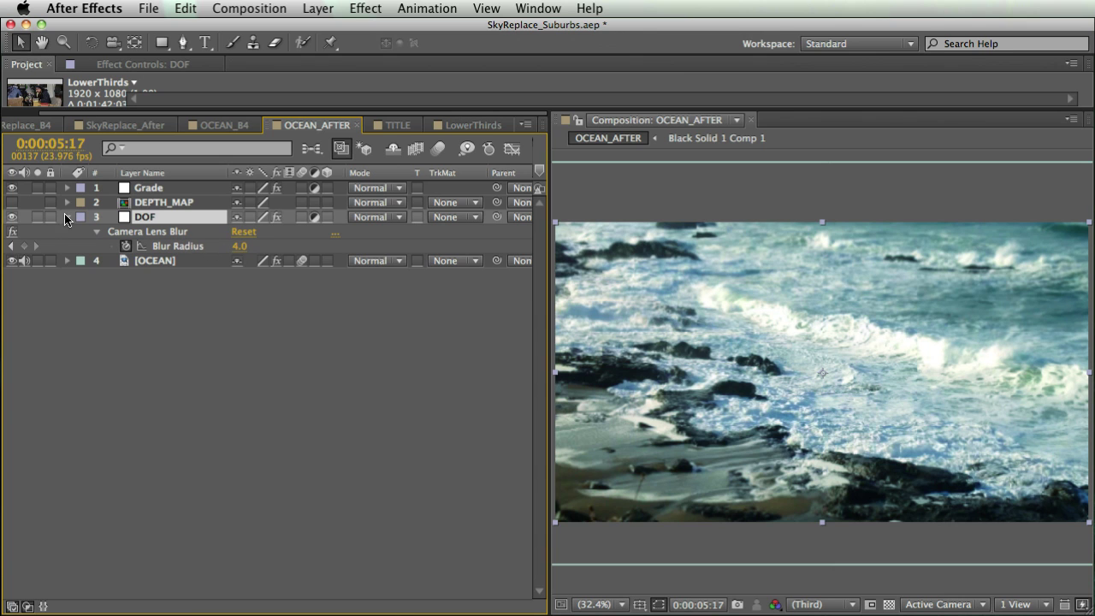
# Step: Toggle the DOF layer on and off to compare sharp and blurred shots, leaving it on
pyautogui.click(12, 218)
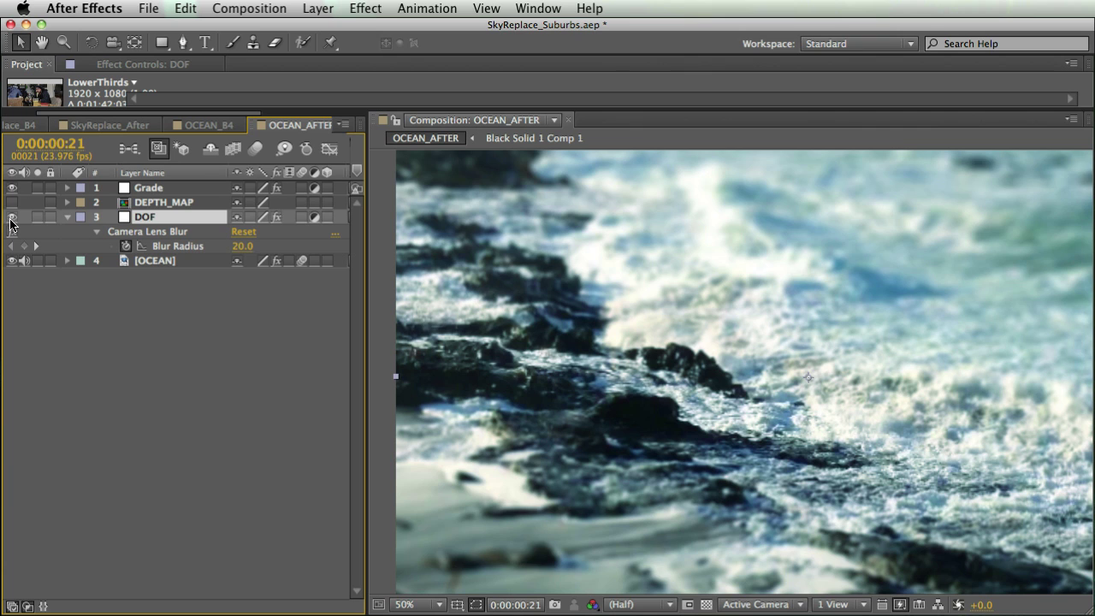
pyautogui.click(12, 217)
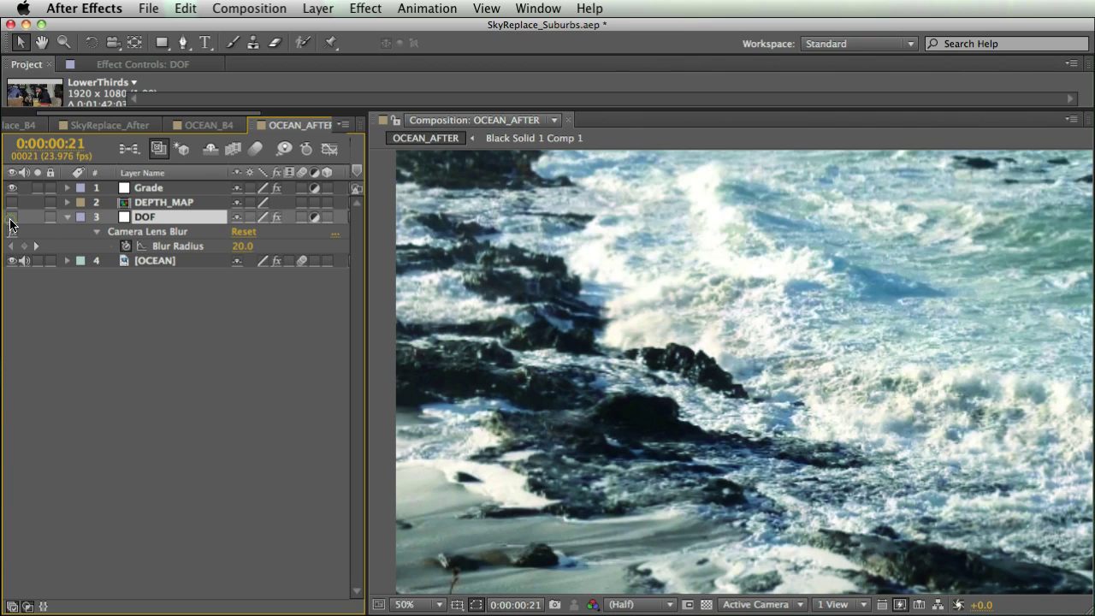
pyautogui.click(12, 217)
pyautogui.click(12, 217)
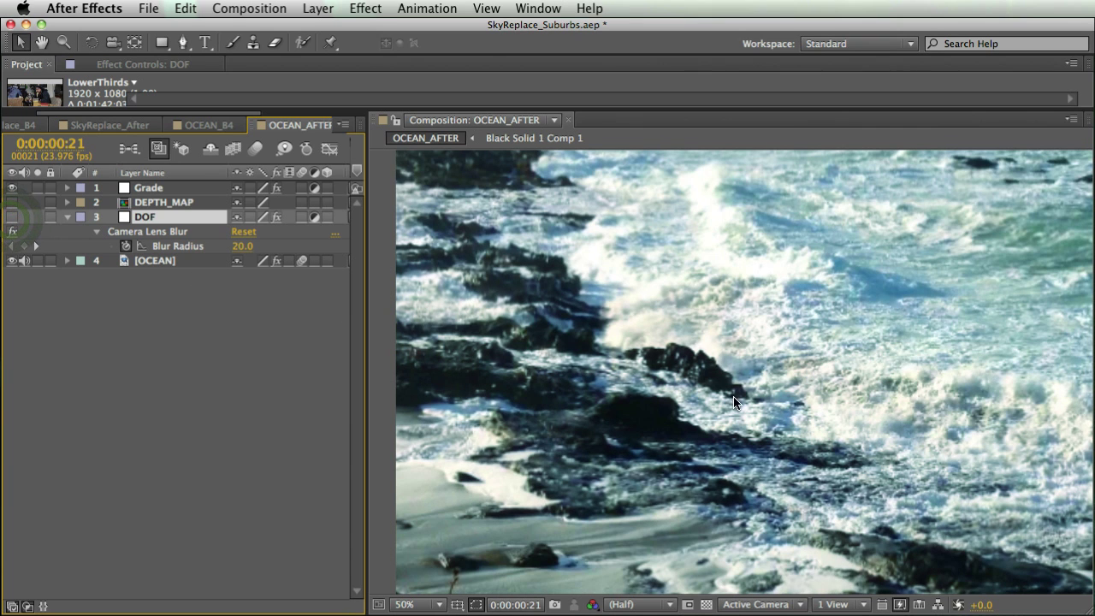
pyautogui.click(12, 216)
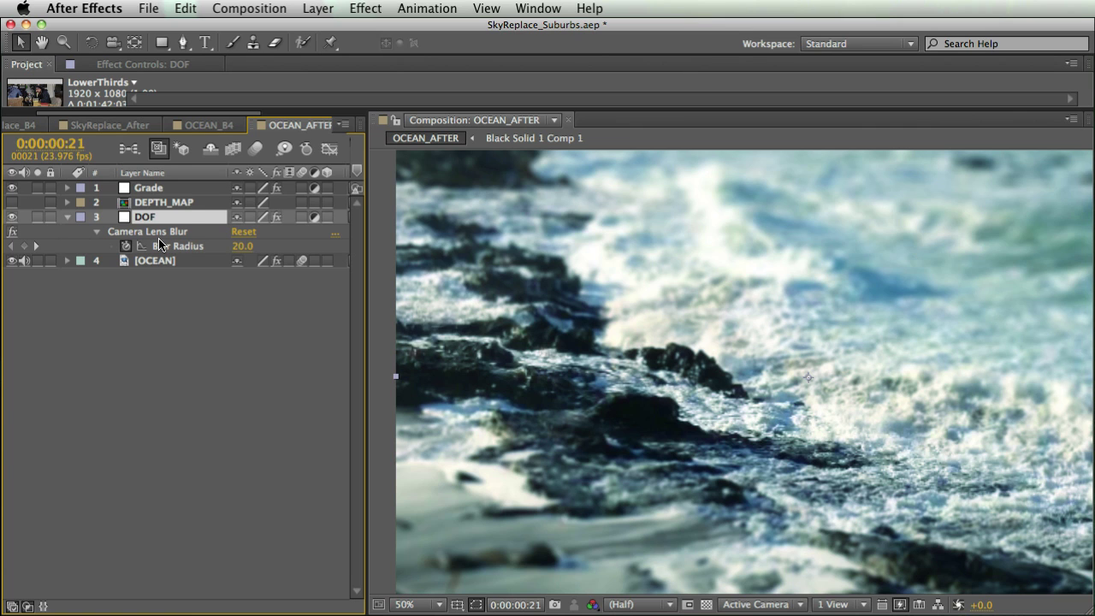
# Step: Briefly show the DEPTH_MAP gradient, then inspect the DOF layer's Camera Lens Blur
pyautogui.click(163, 202)
pyautogui.click(11, 202)
pyautogui.click(11, 202)
pyautogui.click(171, 216)
pyautogui.click(162, 232)
pyautogui.click(163, 203)
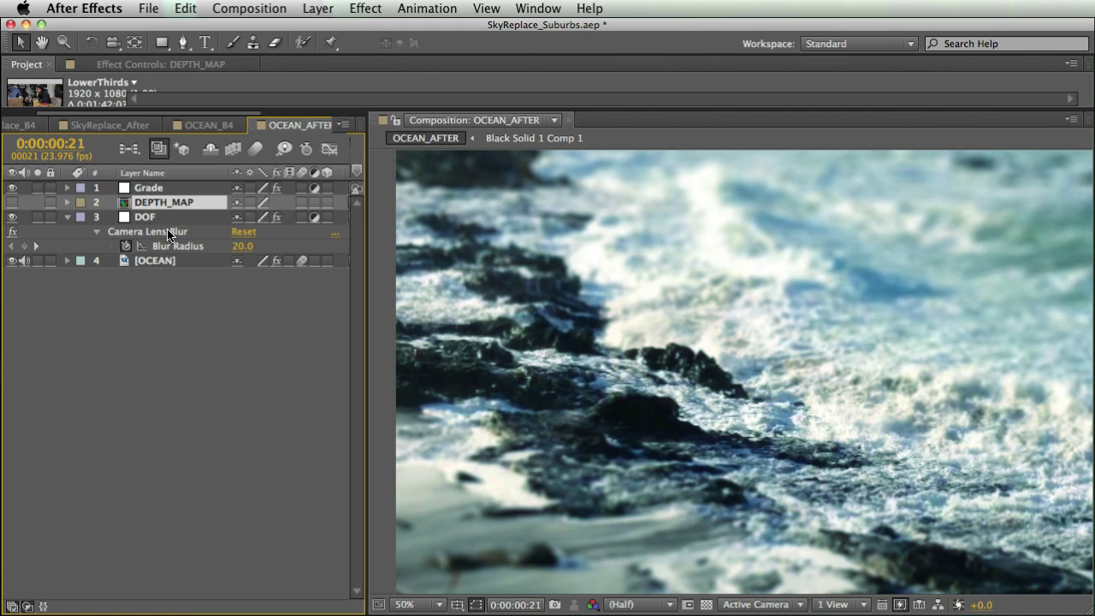
# Step: Select Grade, toggle the maximized viewer, deselect, and switch to the TITLE comp
pyautogui.click(152, 188)
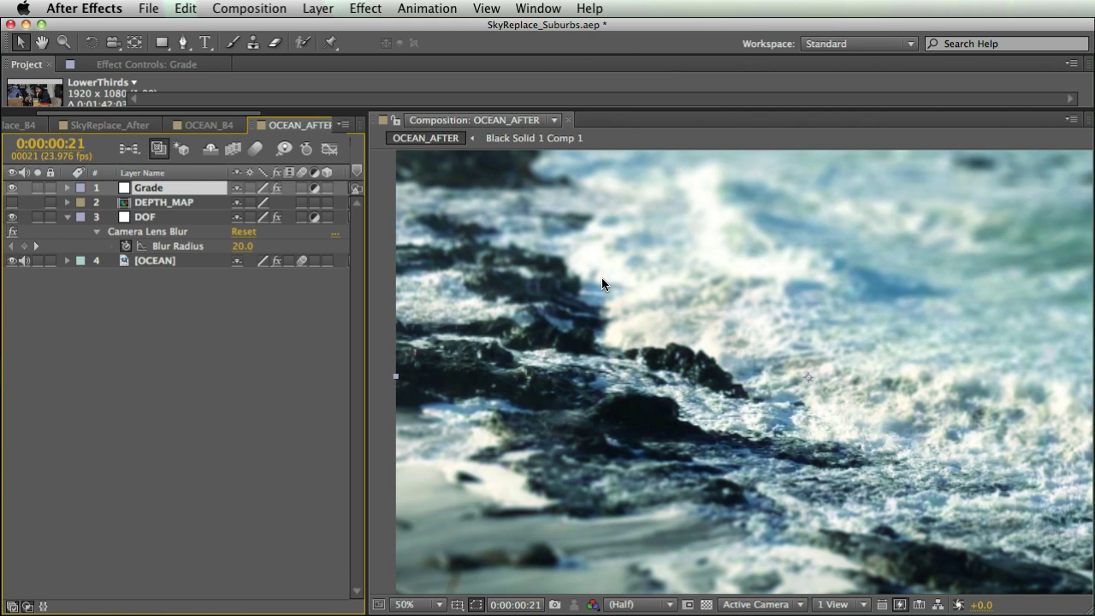
pyautogui.press('`')
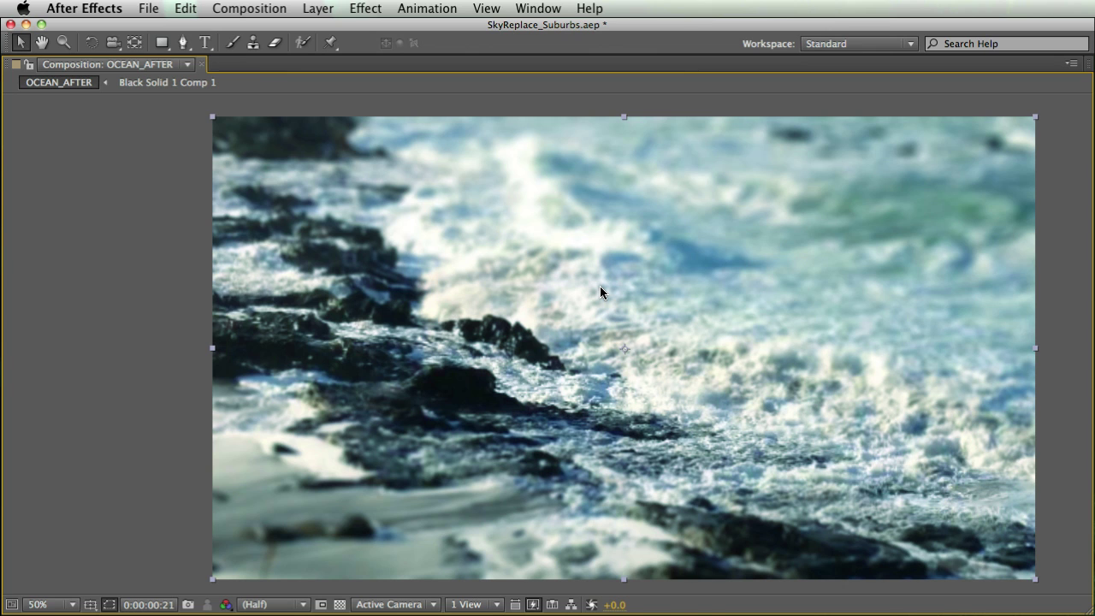
pyautogui.press('`')
pyautogui.click(213, 342)
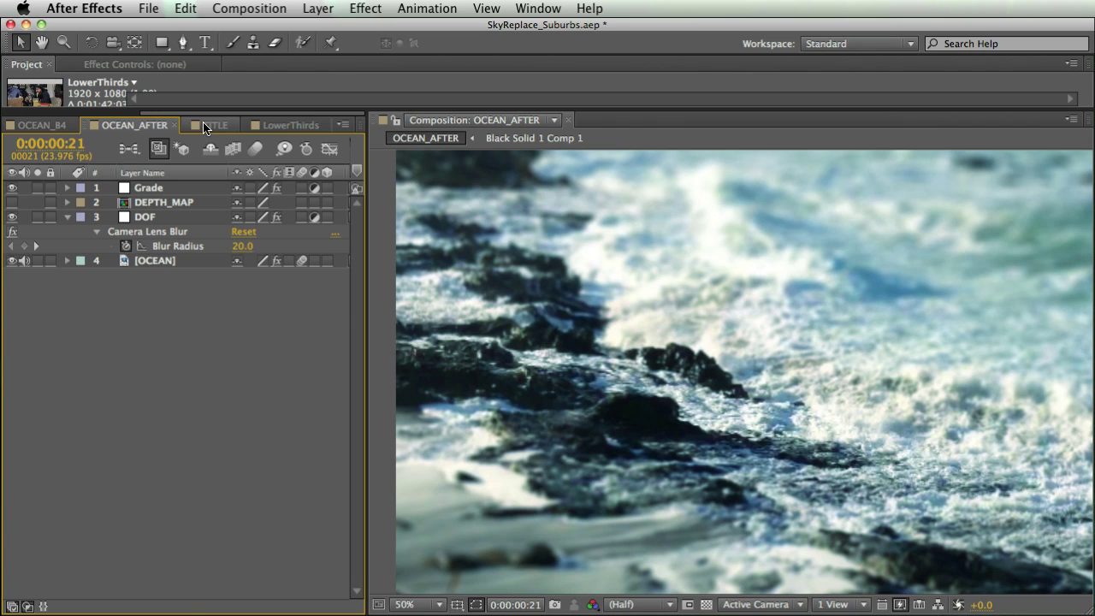
pyautogui.click(207, 126)
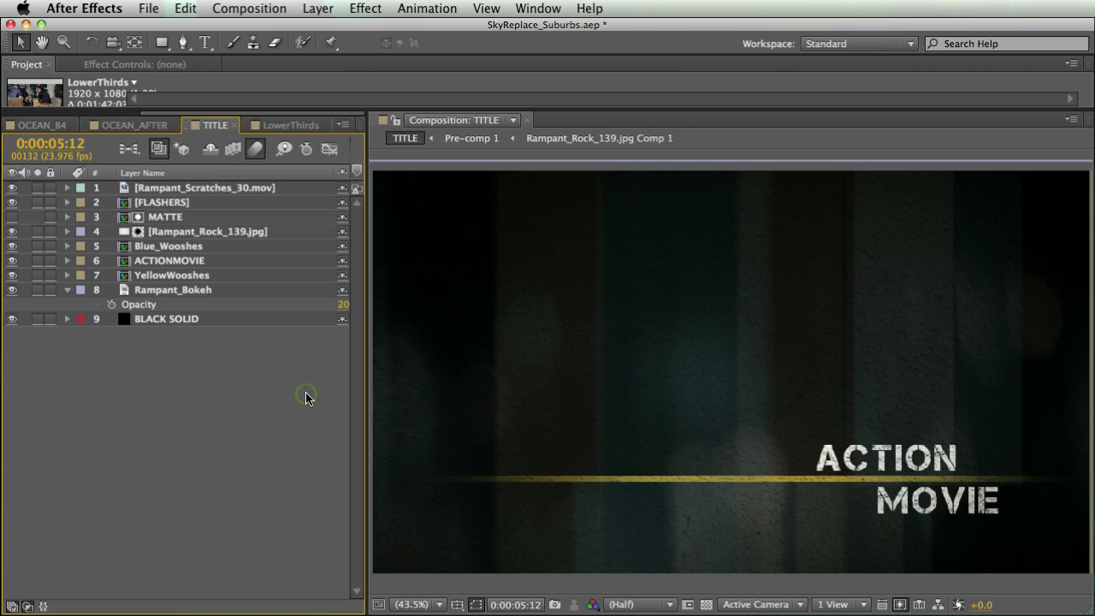
# Step: Preview the ACTION MOVIE title, then solo and unsolo the Rampant_Bokeh layer
pyautogui.press('KP_0')
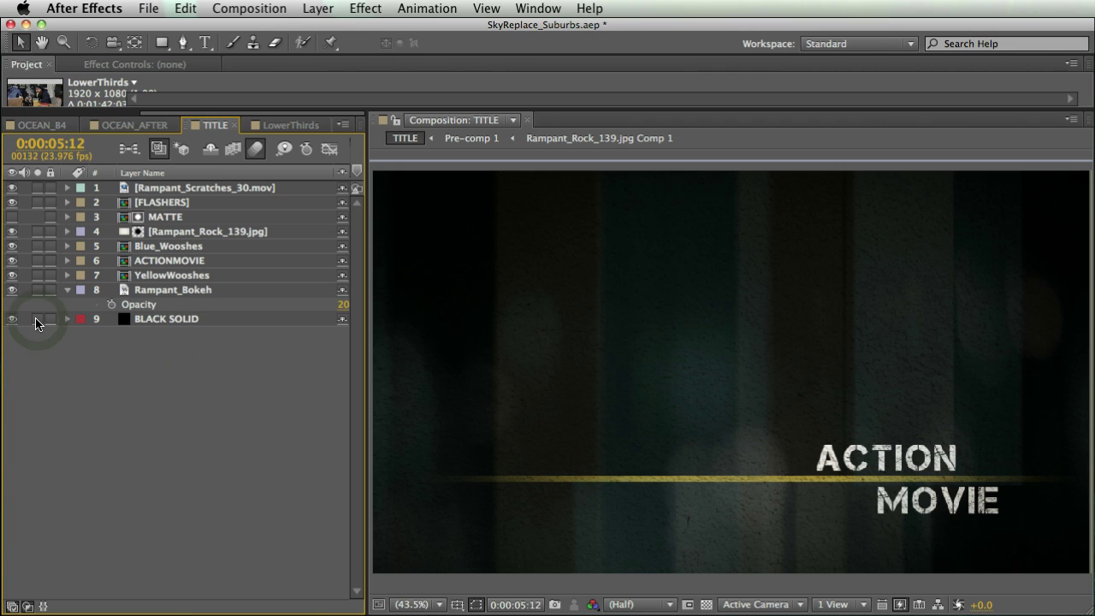
pyautogui.click(154, 296)
pyautogui.click(37, 290)
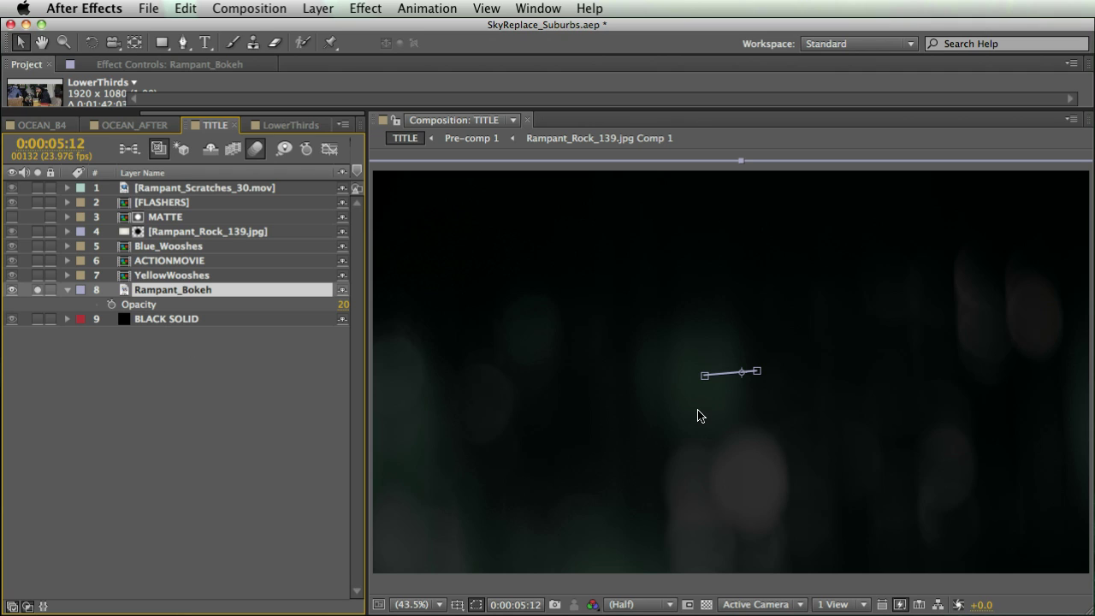
pyautogui.click(37, 290)
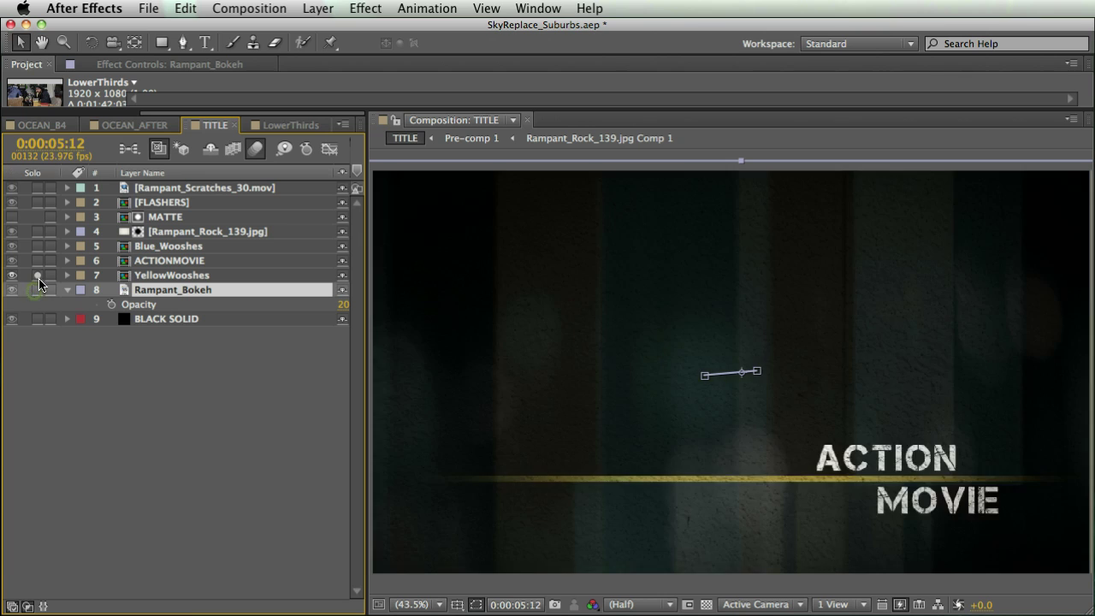
# Step: Solo and select the YellowWooshes layer, then zoom the composition preview out
pyautogui.click(37, 275)
pyautogui.click(62, 275)
pyautogui.moveTo(368, 308); pyautogui.dragTo(523, 308)
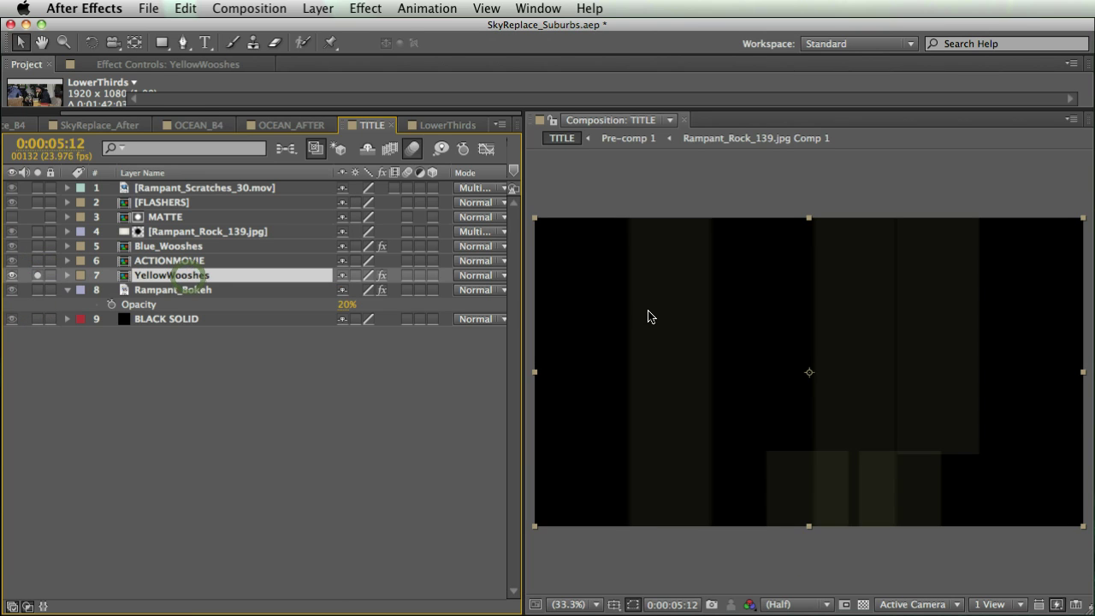
pyautogui.press(',')
pyautogui.press(',')
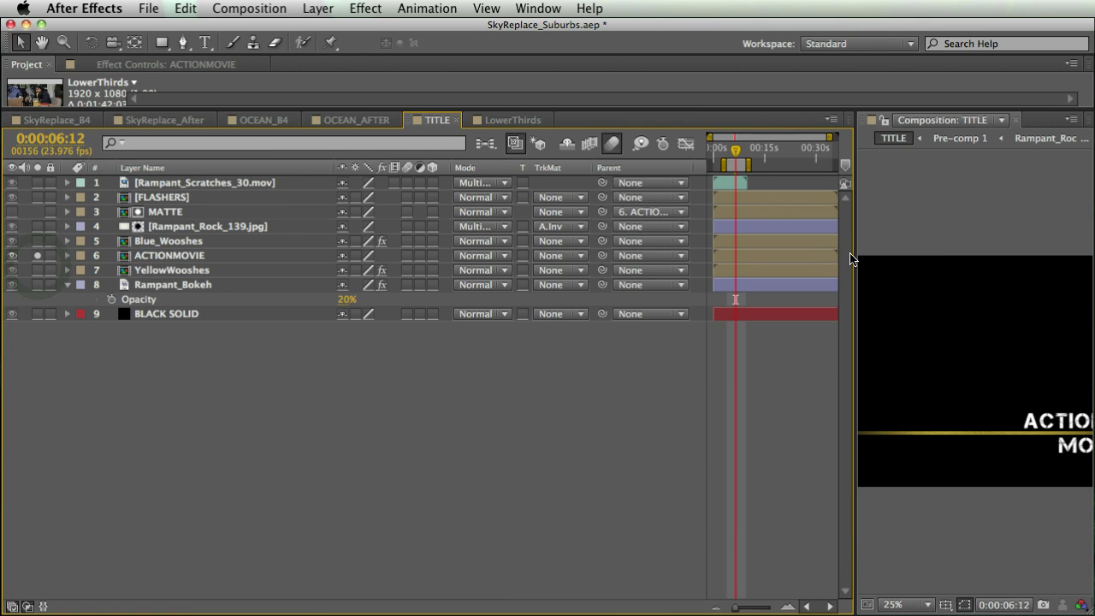
# Step: Enlarge the preview, scrub to the ACTION MOVIE title, and solo Blue_Wooshes
pyautogui.moveTo(848, 256); pyautogui.dragTo(513, 255)
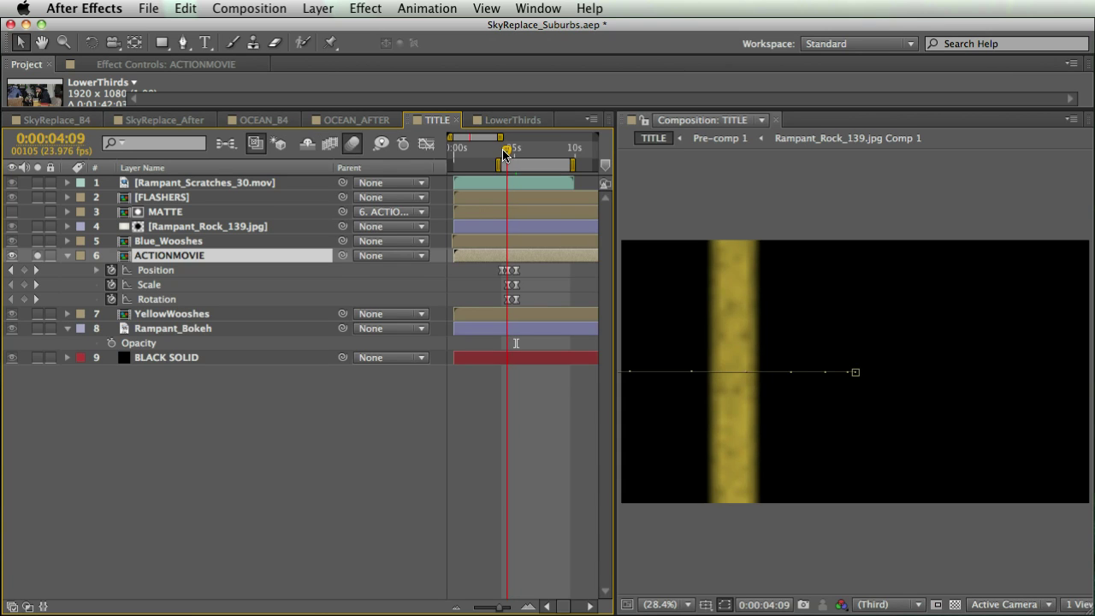
pyautogui.moveTo(507, 153); pyautogui.dragTo(514, 159)
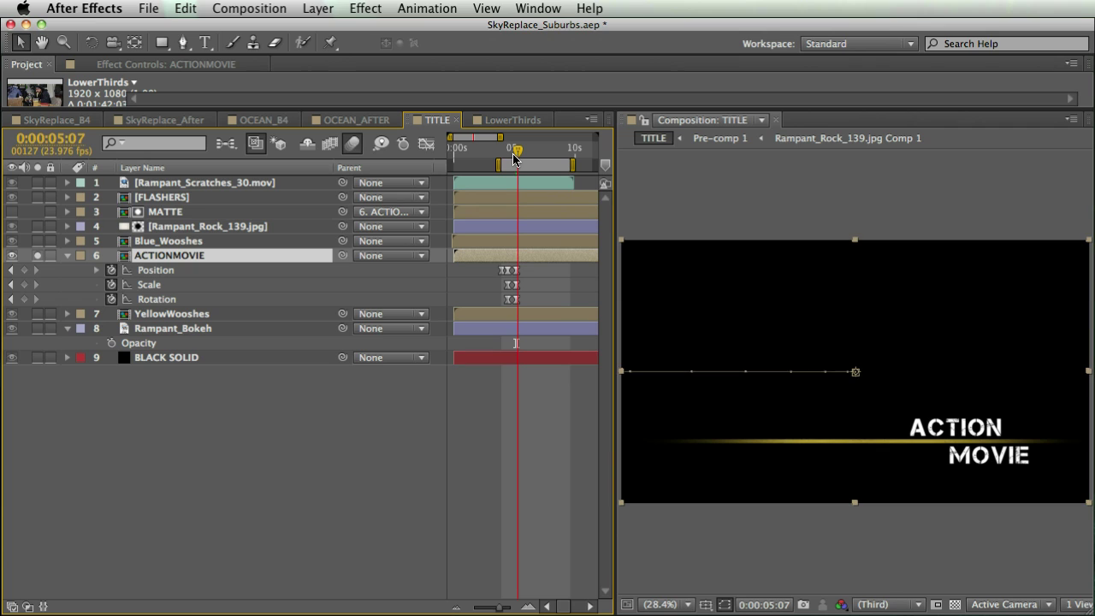
pyautogui.click(37, 243)
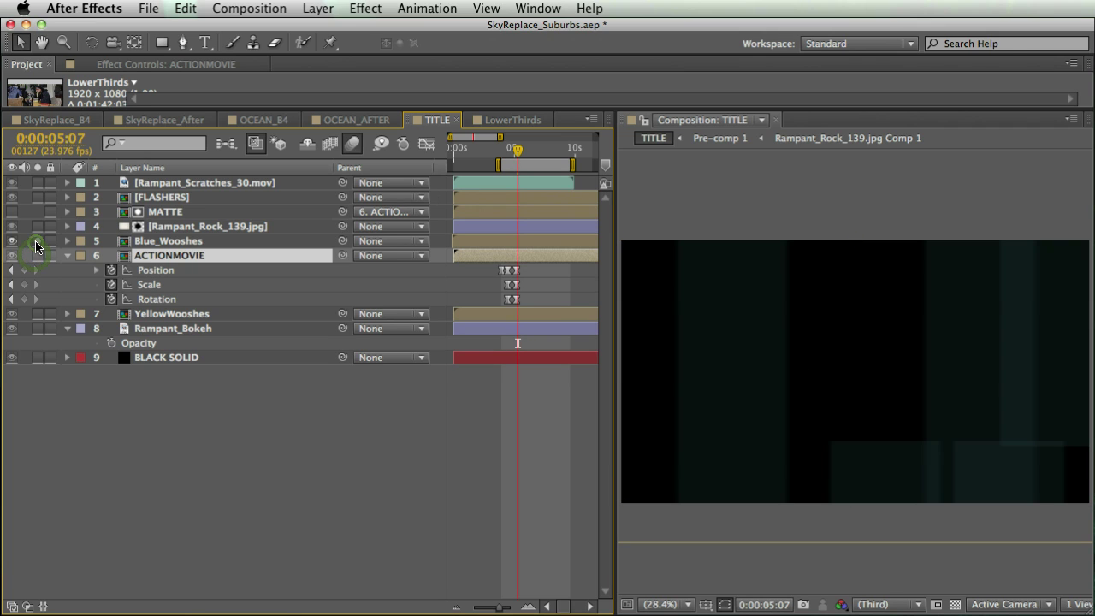
pyautogui.click(204, 242)
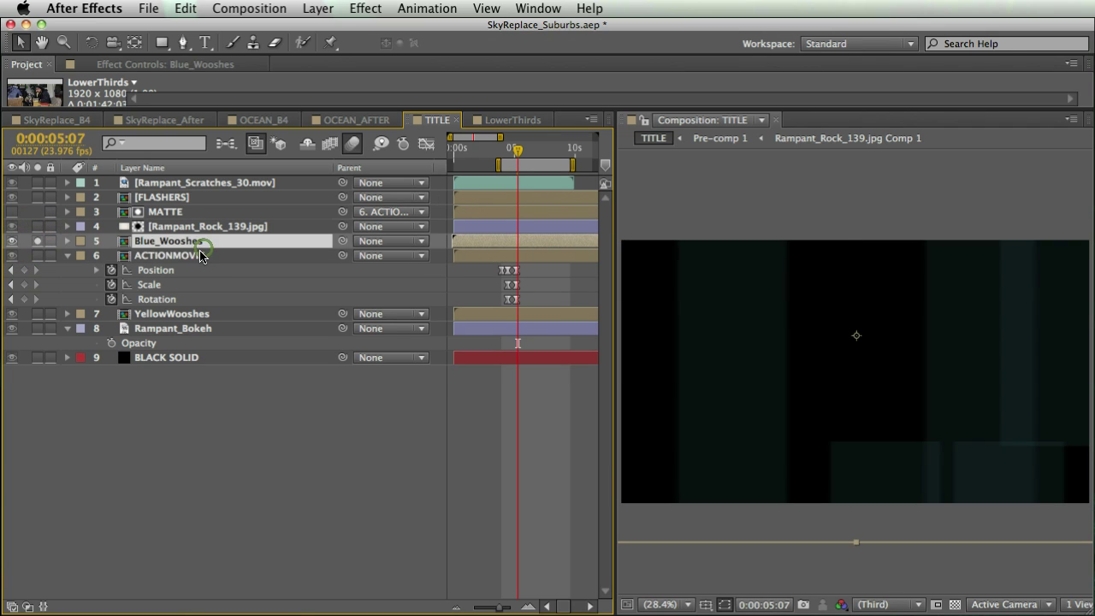
# Step: Check the Tint settings of Blue_Wooshes and YellowWooshes, then solo the rock texture layer
pyautogui.click(142, 66)
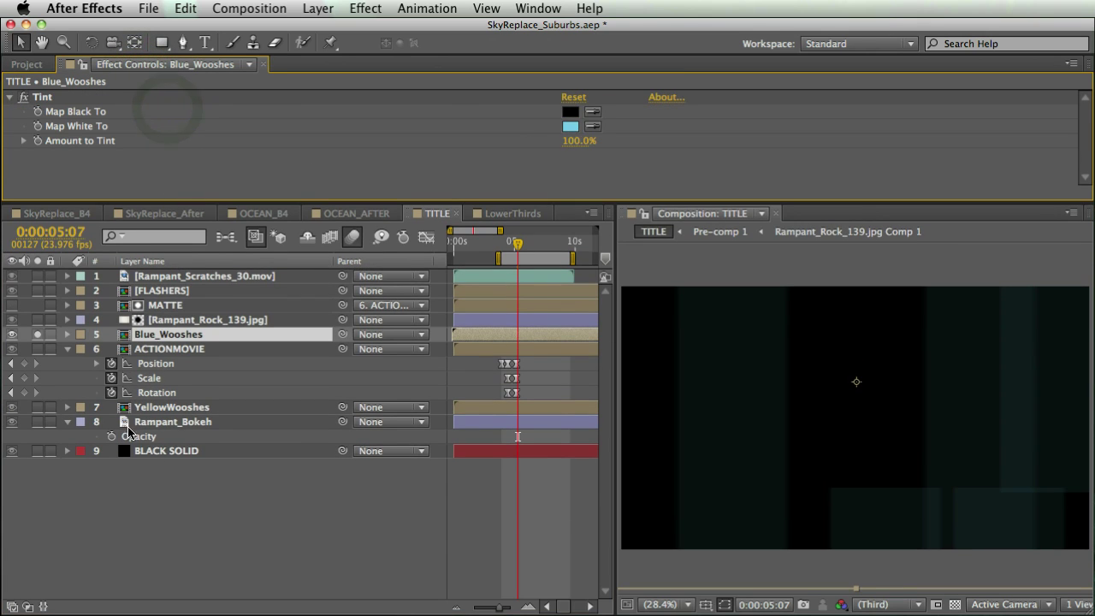
pyautogui.click(170, 407)
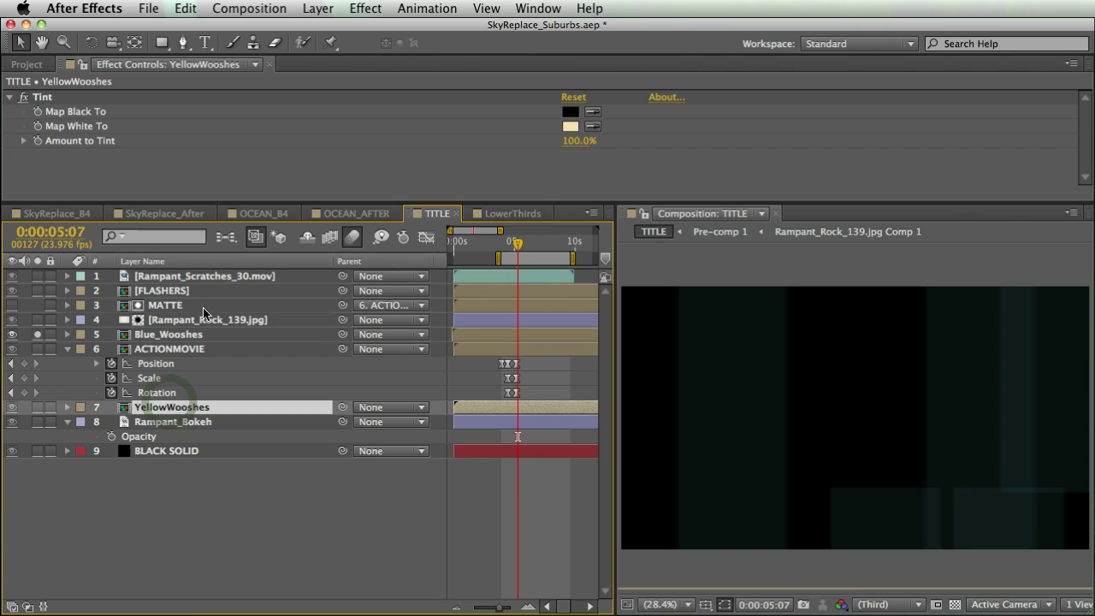
pyautogui.click(180, 306)
pyautogui.click(616, 360)
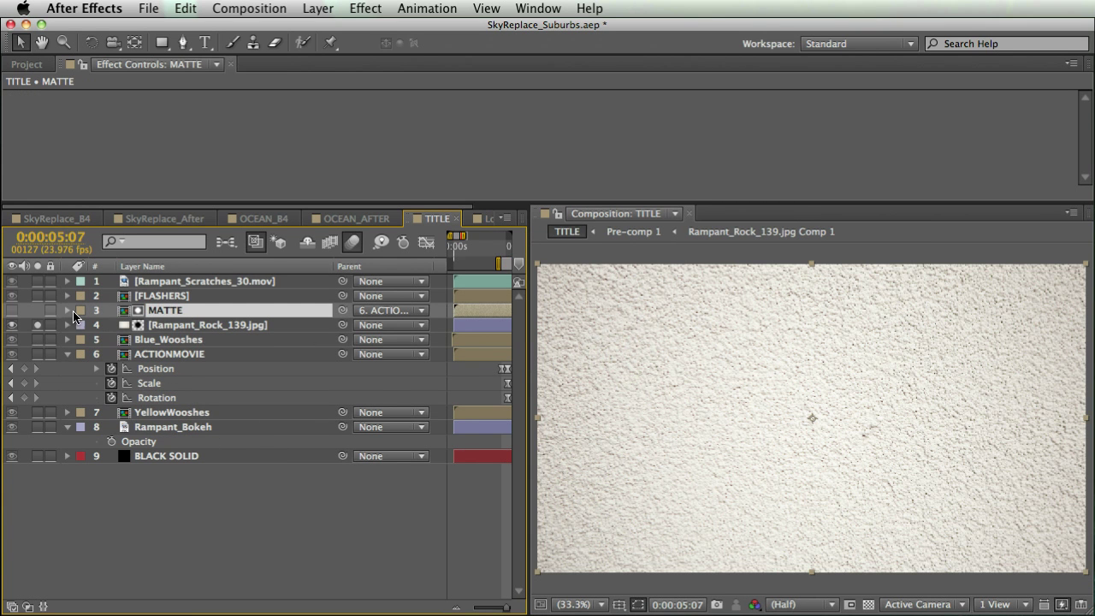
# Step: Unsolo the rock texture and scrub through the title reveal around 0:00:05:00
pyautogui.click(40, 326)
pyautogui.click(516, 248)
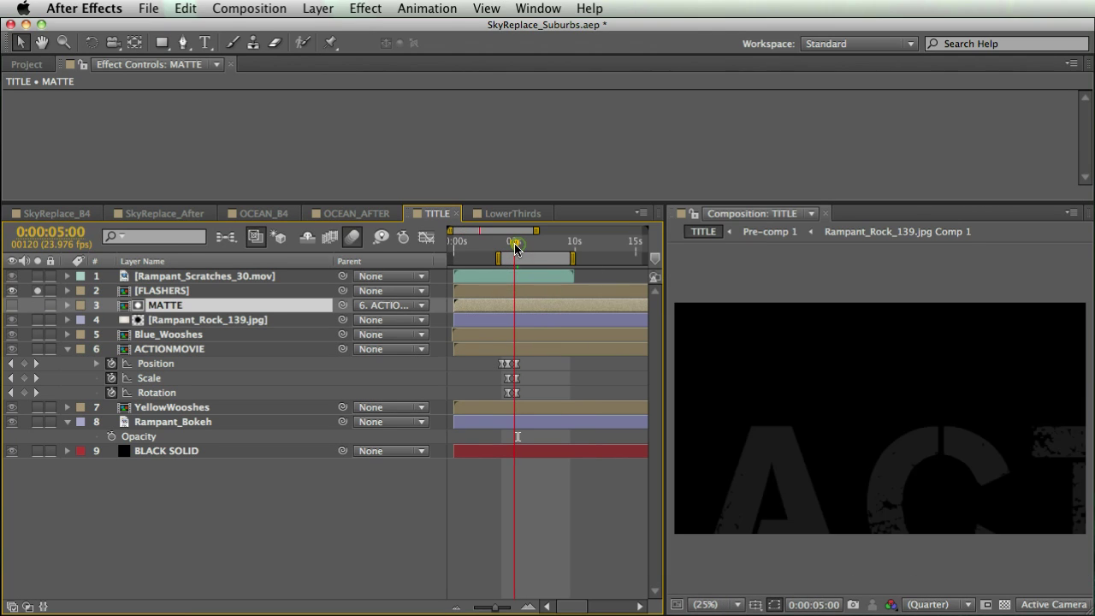
pyautogui.moveTo(516, 248); pyautogui.dragTo(517, 248)
pyautogui.moveTo(518, 250); pyautogui.dragTo(512, 248)
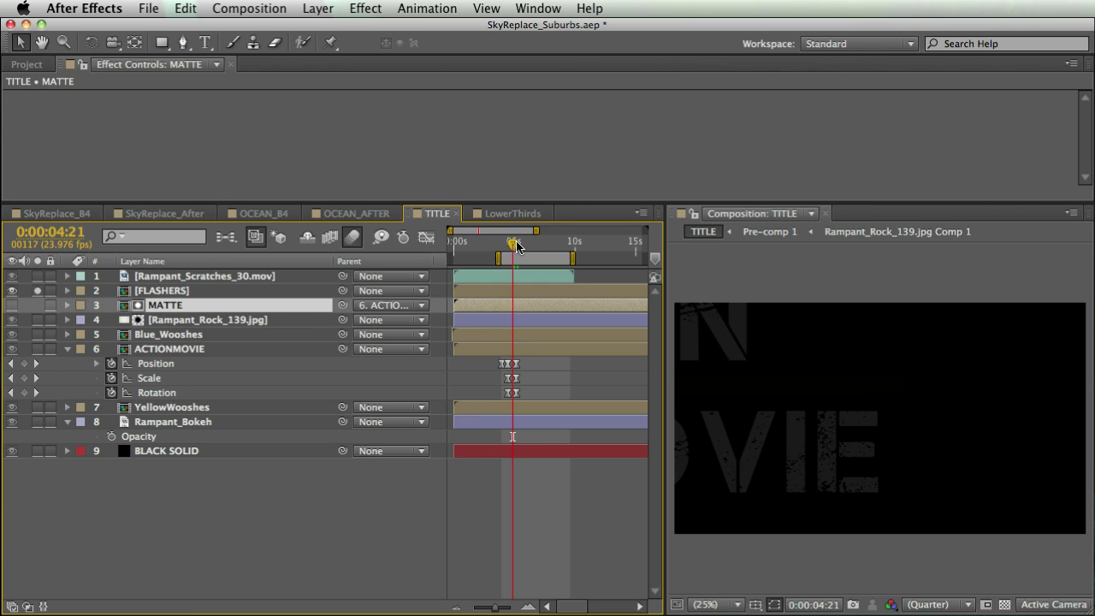
pyautogui.moveTo(517, 247); pyautogui.dragTo(532, 245)
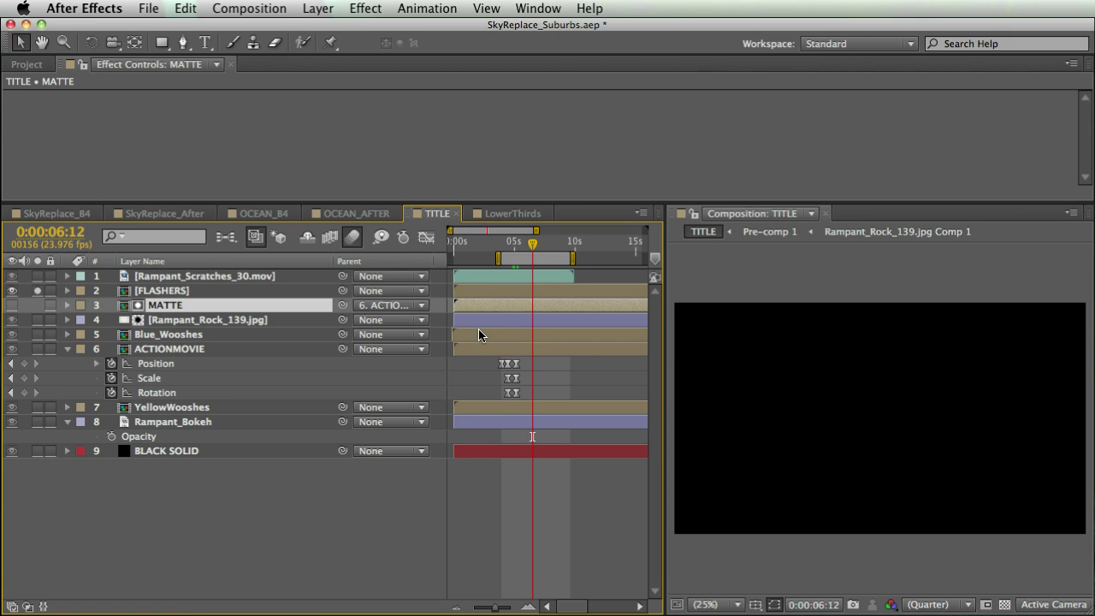
# Step: Solo and play Rampant_Scratches_30.mov, unsolo it, and RAM preview from 0:00:06:12
pyautogui.click(36, 276)
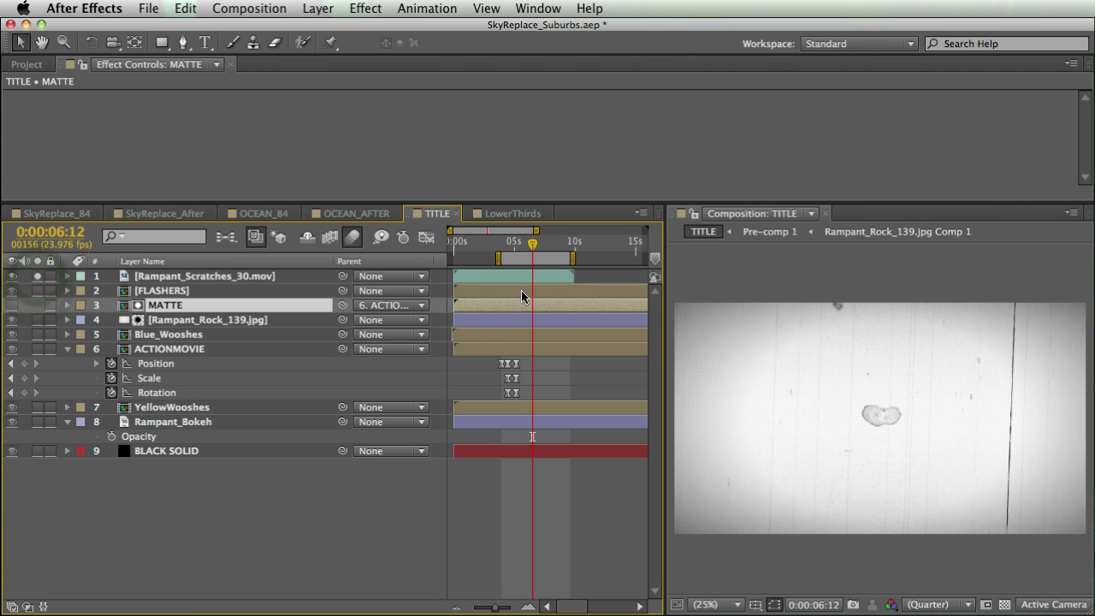
pyautogui.moveTo(532, 249); pyautogui.dragTo(512, 248)
pyautogui.press('space')
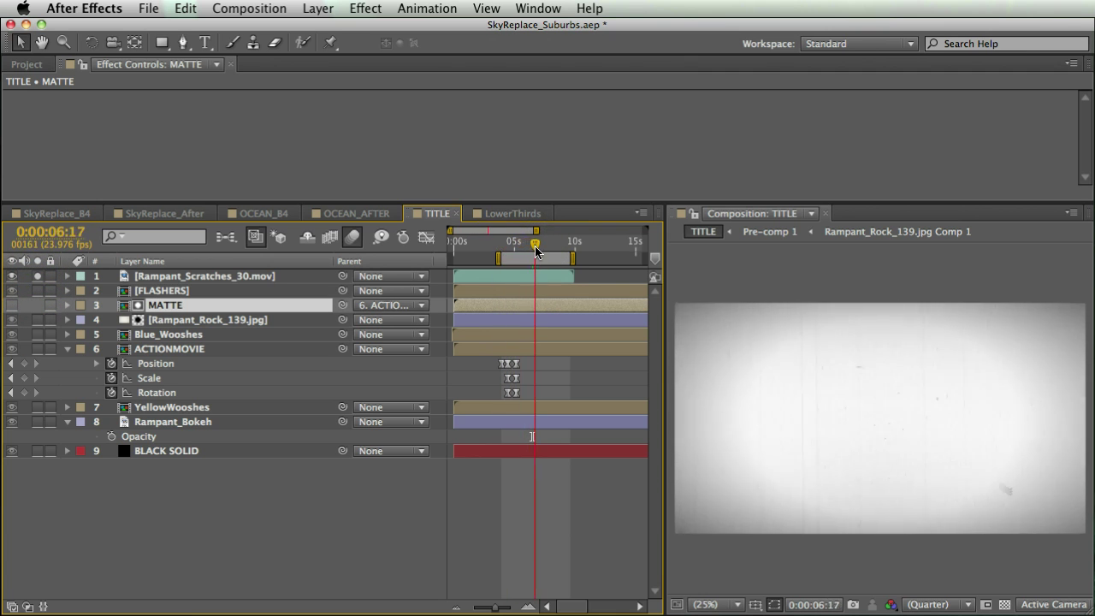
pyautogui.click(38, 276)
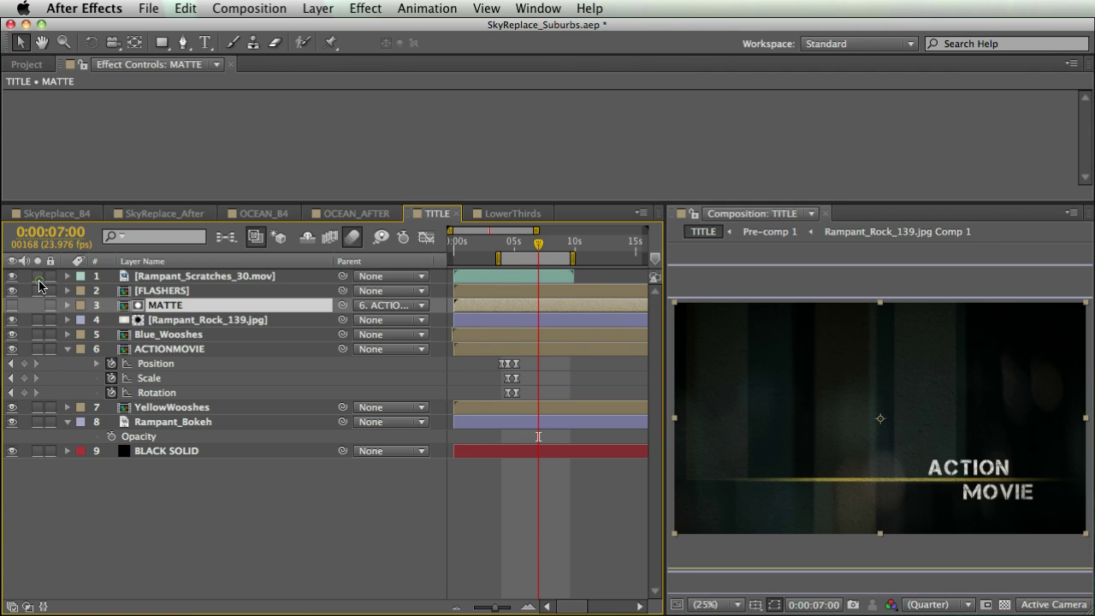
pyautogui.click(533, 248)
pyautogui.press('KP_0')
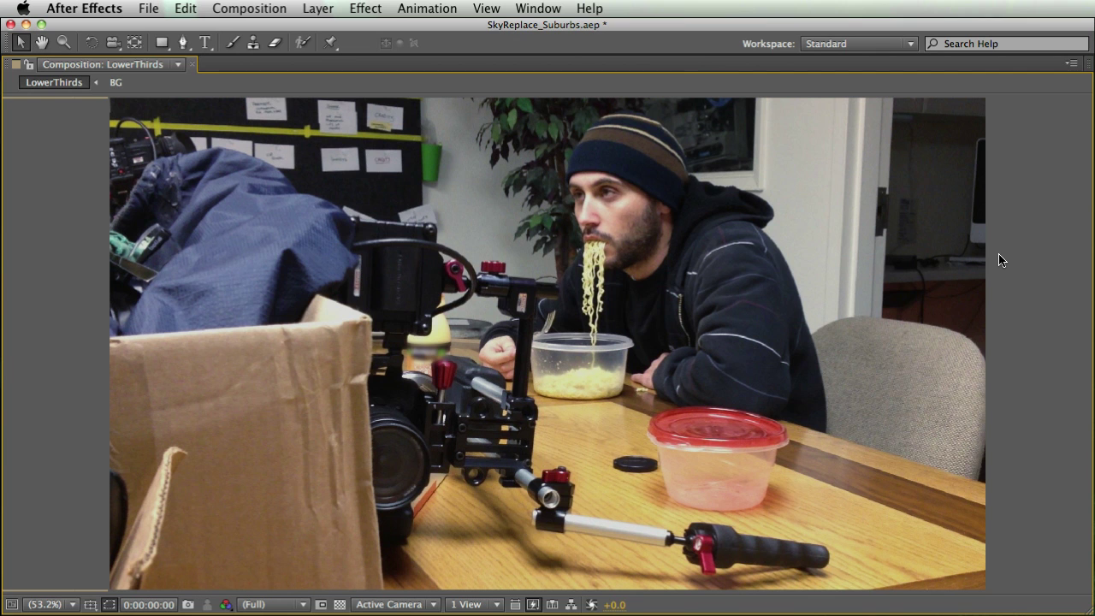
# Step: Play LowerThirds until the blue name banner appears, then un-maximize the Composition panel
pyautogui.press('space')
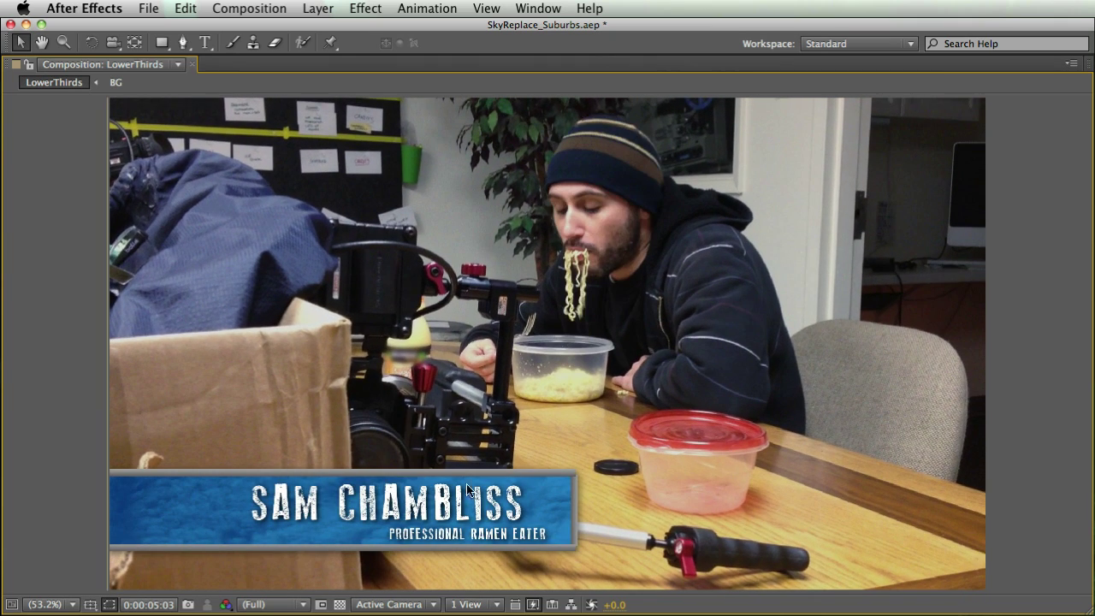
pyautogui.press('`')
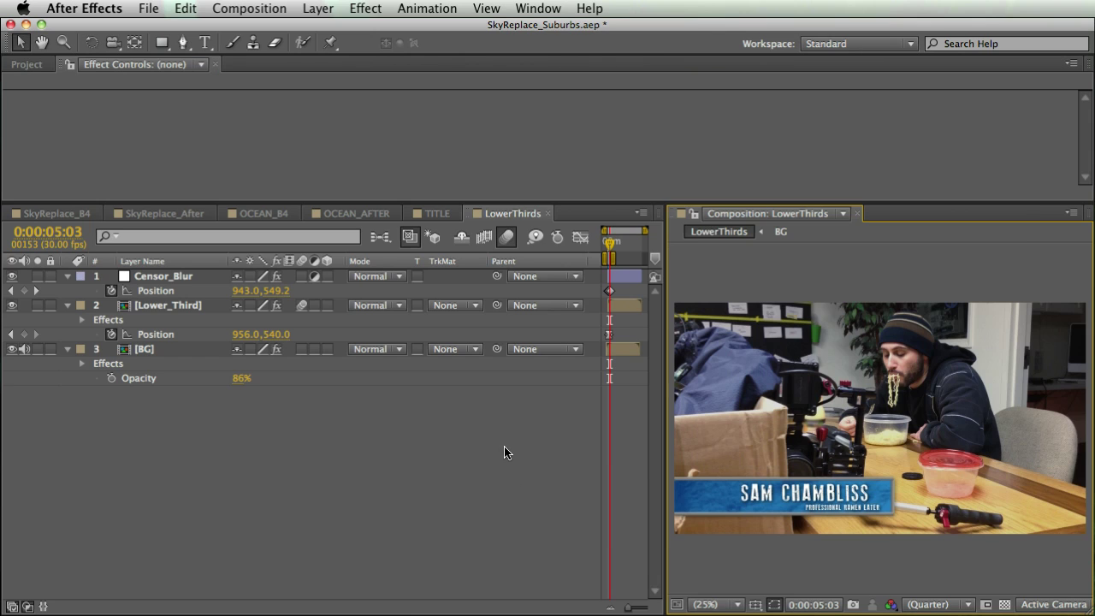
# Step: Toggle BG's visibility, make BG a Guide Layer, and maximize the viewer
pyautogui.click(12, 349)
pyautogui.click(12, 349)
pyautogui.click(111, 350)
pyautogui.rightClick(122, 365)
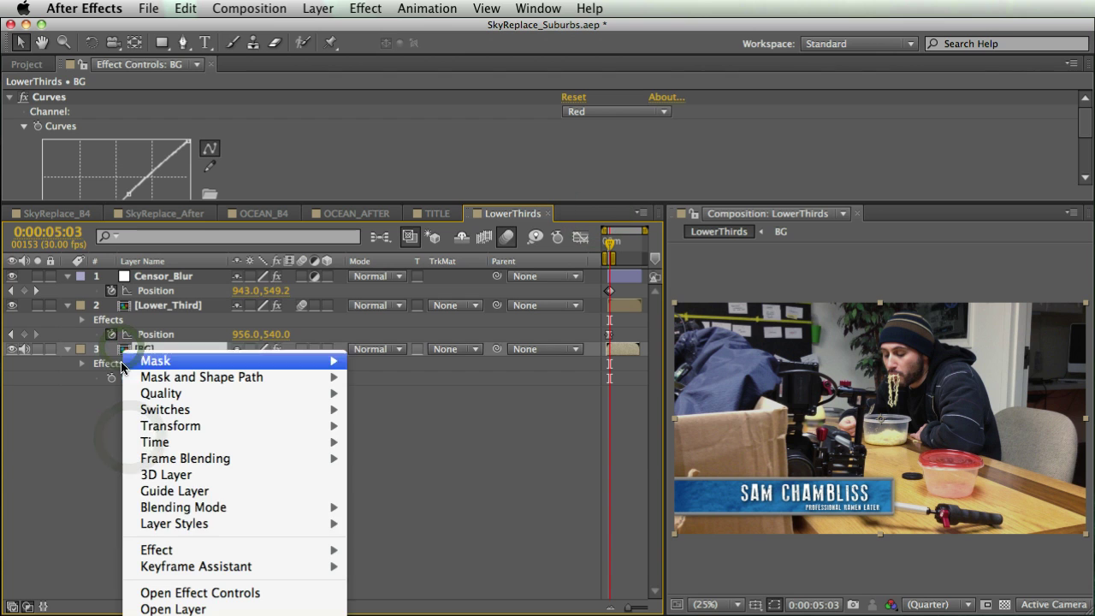
pyautogui.click(235, 493)
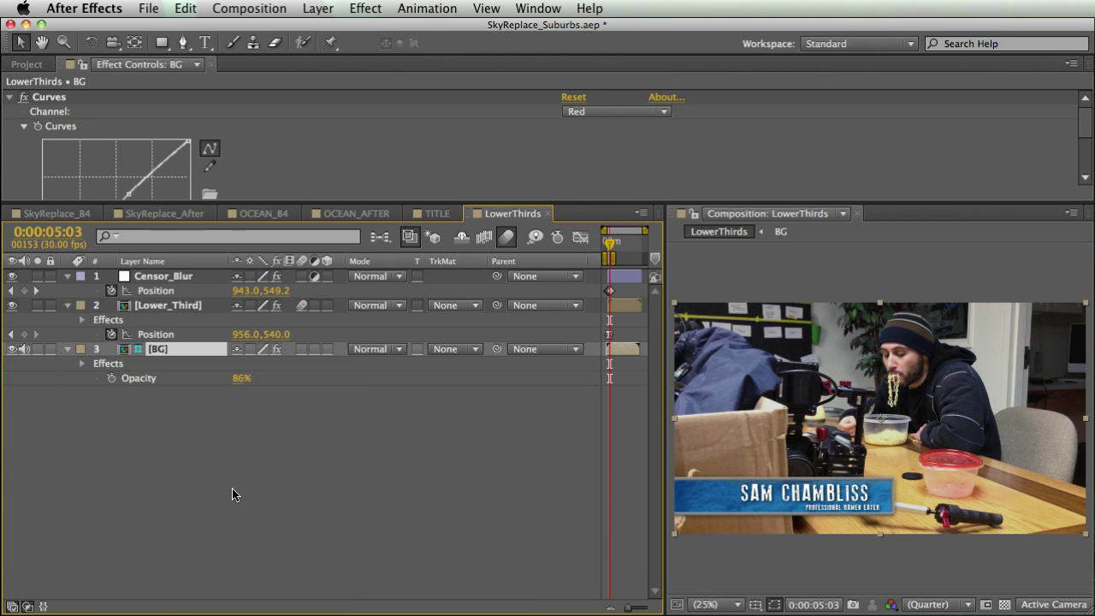
pyautogui.press('`')
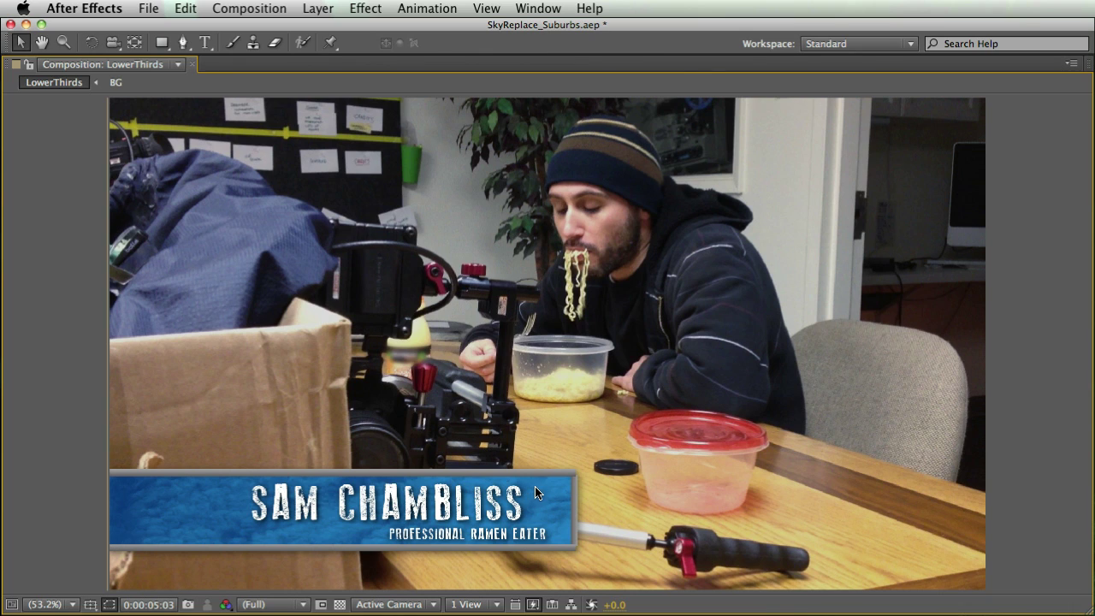